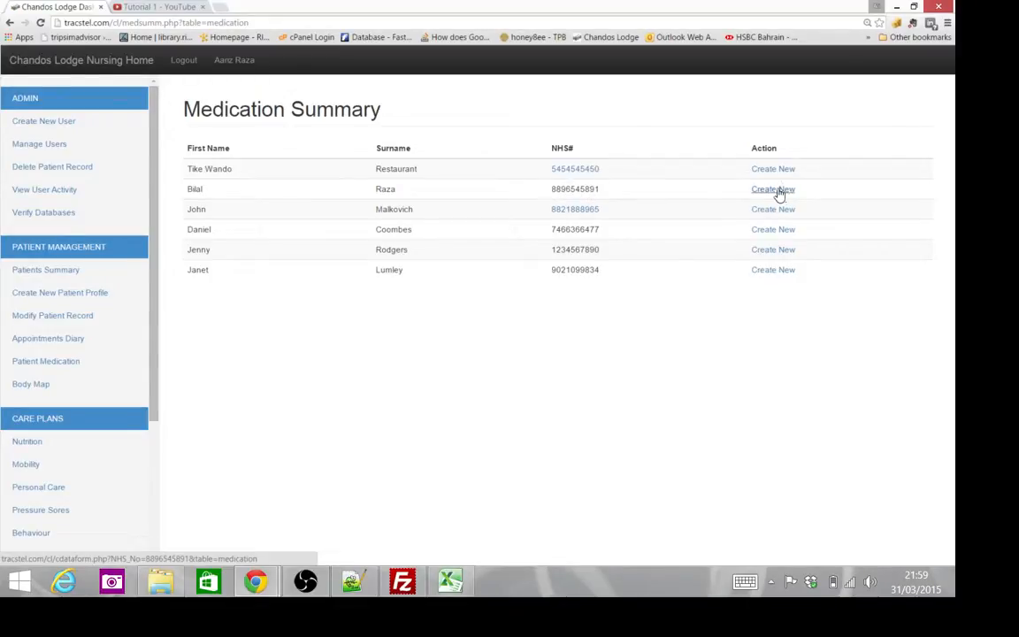
# Step: Set the dose of the third listed patient's Paracetamol XYZ to 500mg and save the modified medication record
pyautogui.click(583, 212)
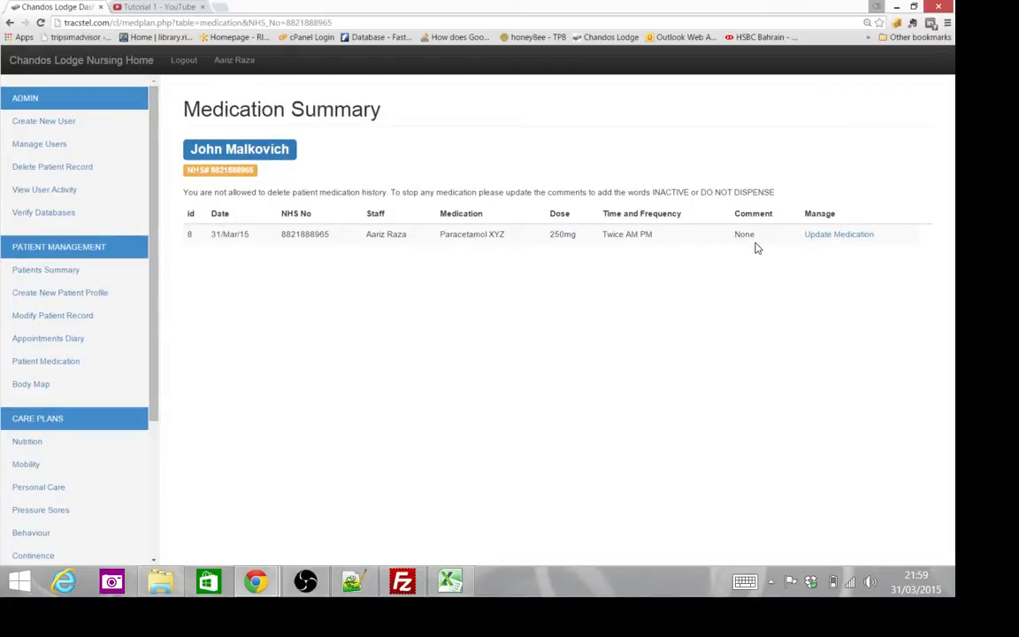
pyautogui.click(828, 236)
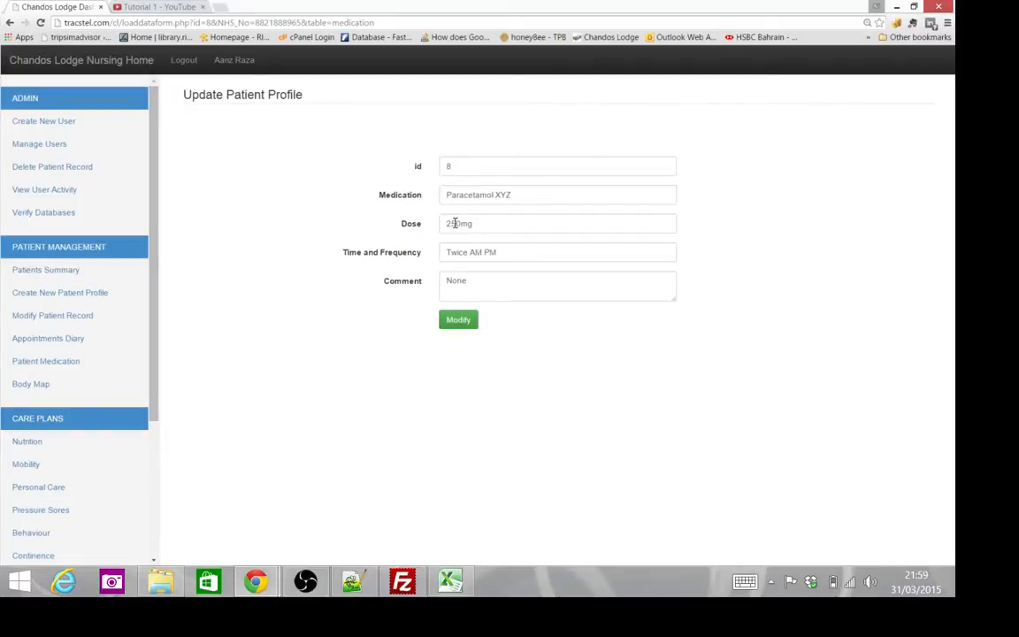
pyautogui.click(455, 223)
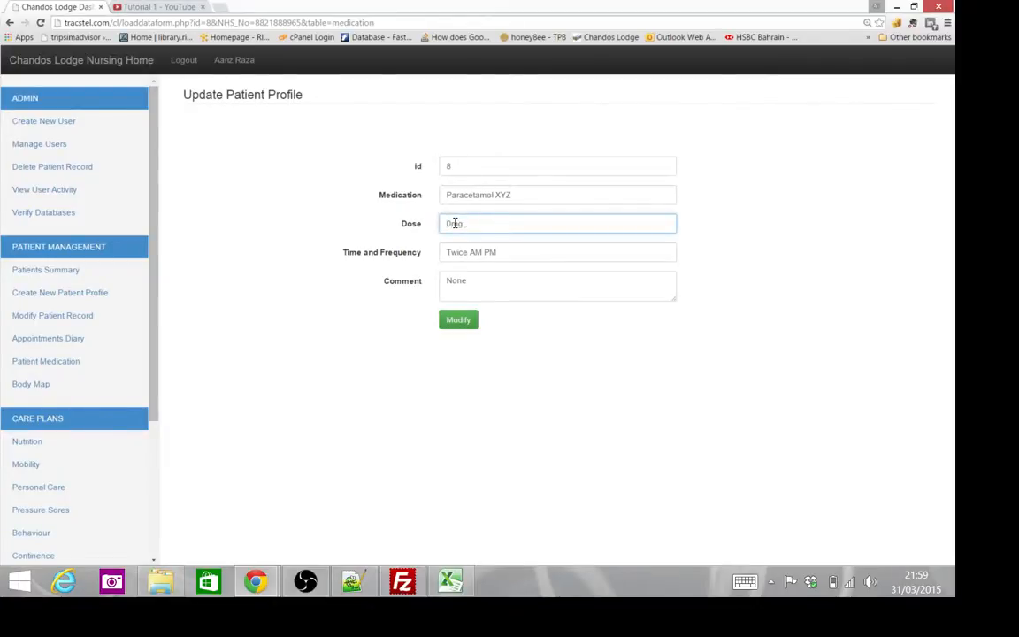
pyautogui.click(460, 323)
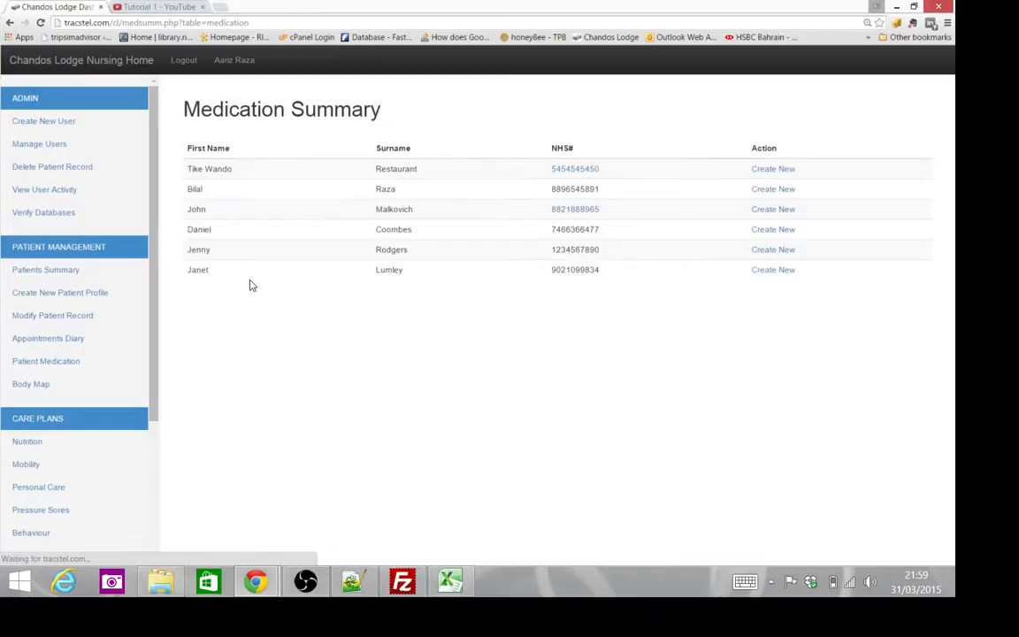
# Step: Mark the same patient's Paracetamol XYZ as stopped by setting its comment to INACTIVE and saving the record
pyautogui.click(574, 212)
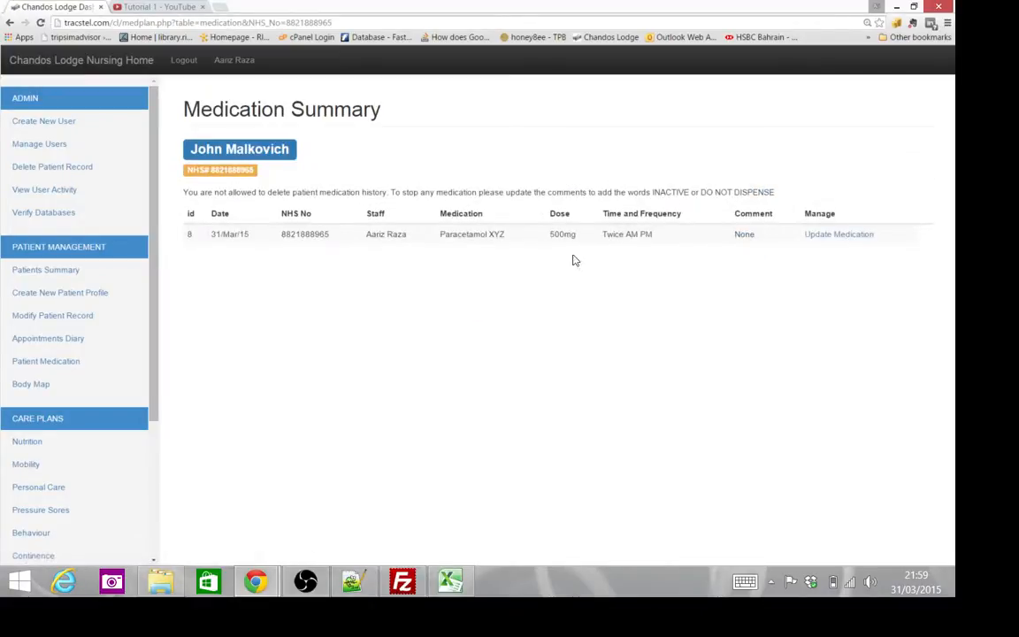
pyautogui.click(839, 235)
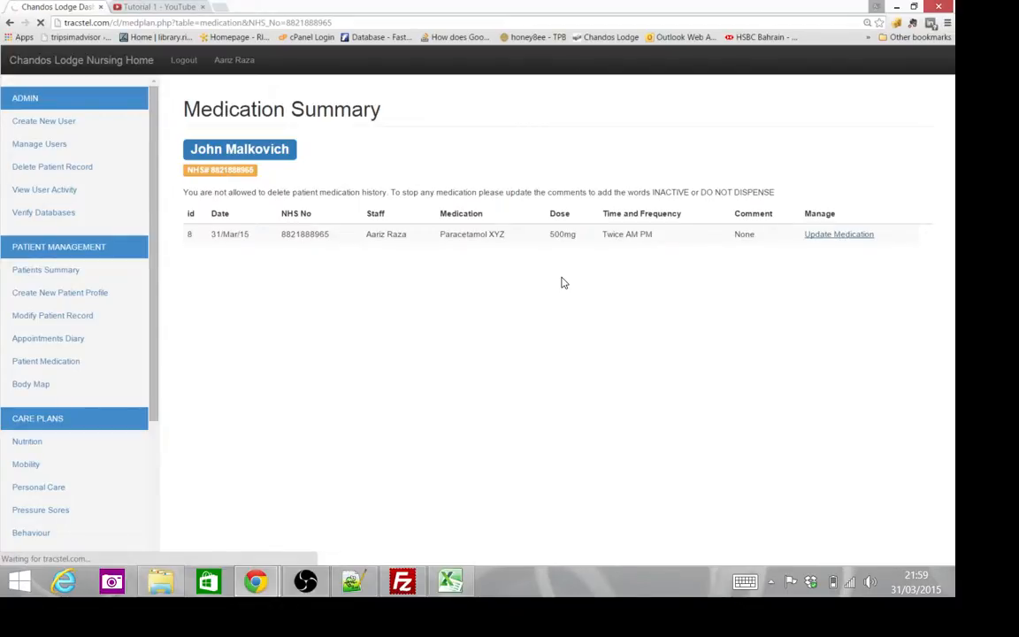
pyautogui.hotkey('ctrl', 'l')
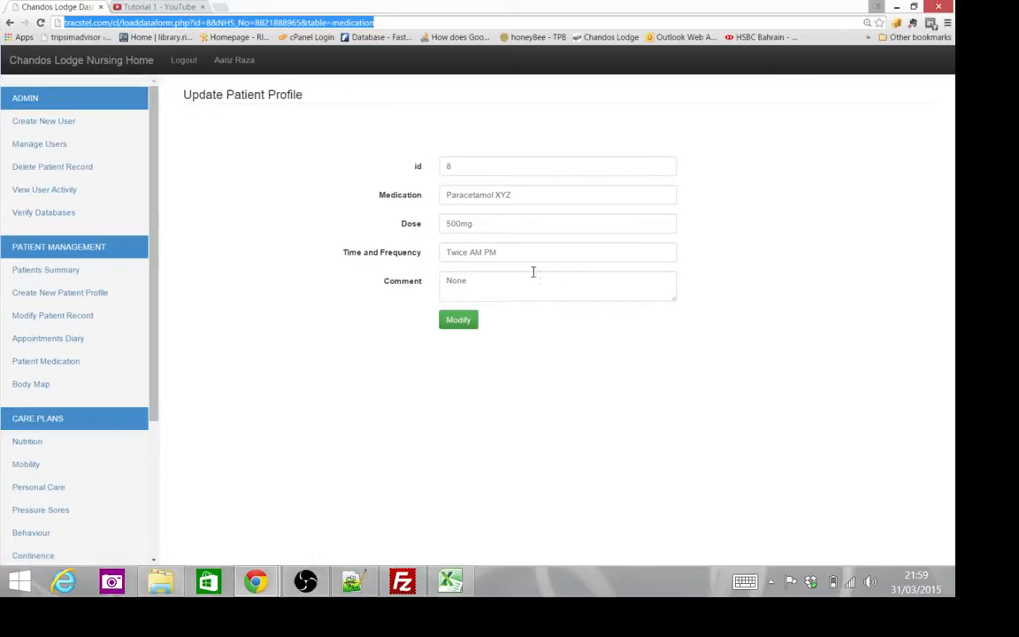
pyautogui.doubleClick(475, 285)
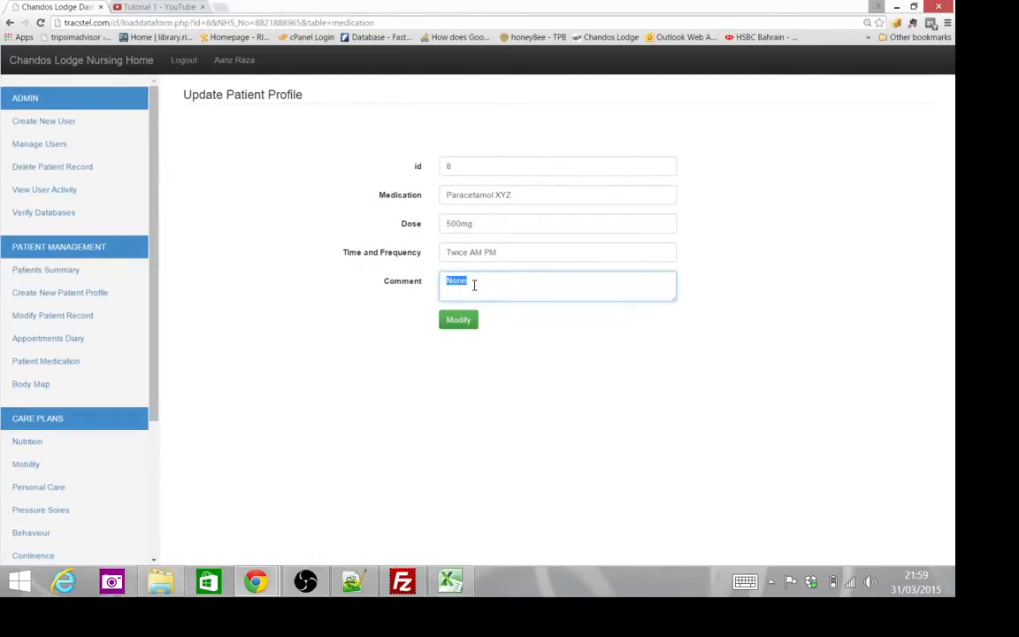
pyautogui.write('INACTIVE')
pyautogui.click(462, 322)
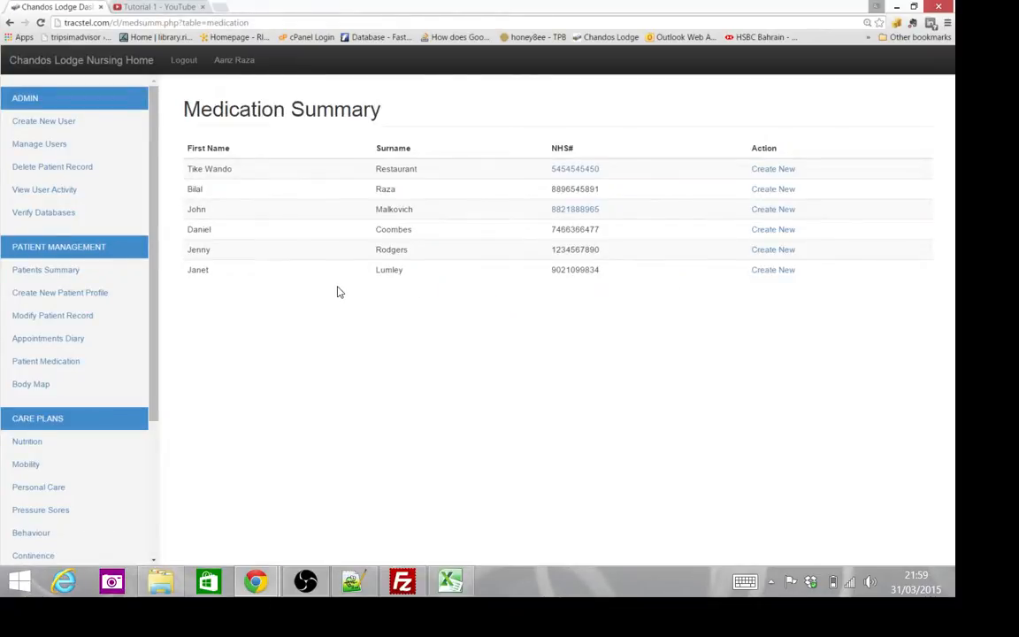
# Step: Check the third listed patient's updated medication record and the medication record of the first listed patient
pyautogui.click(575, 210)
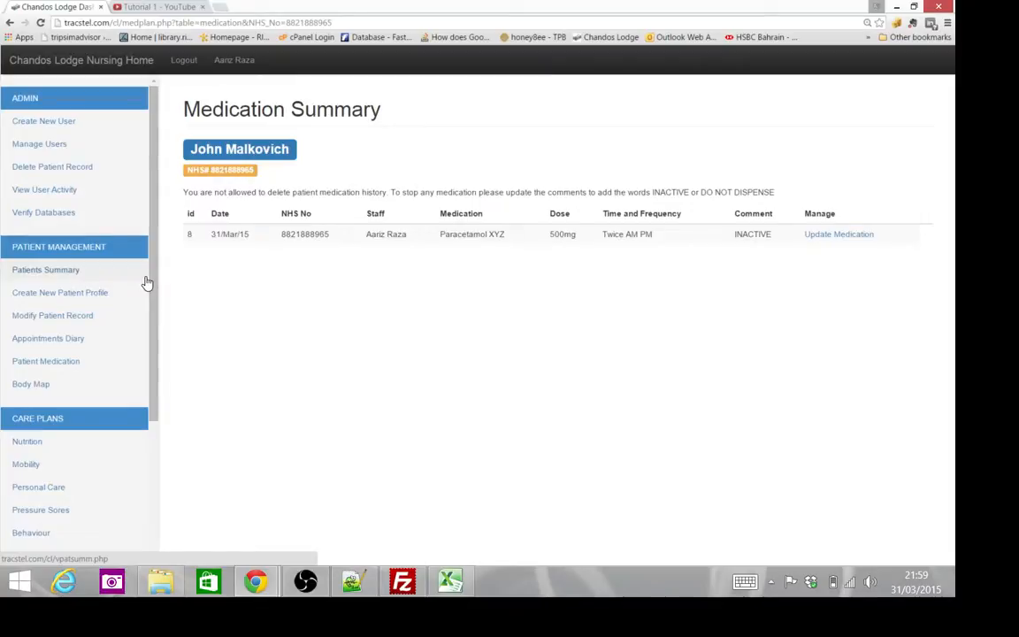
pyautogui.click(58, 363)
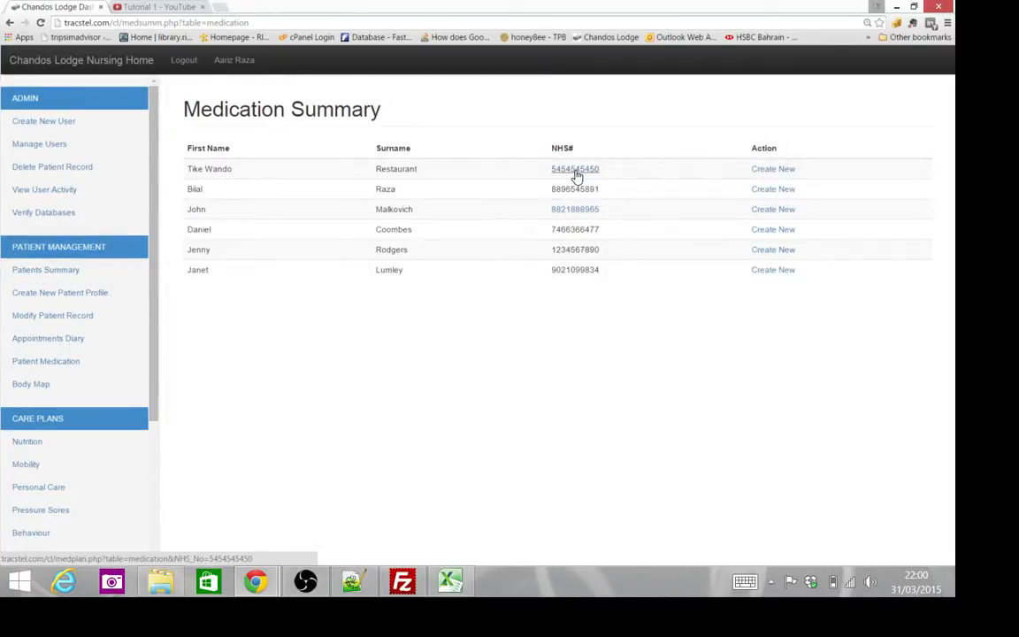
pyautogui.click(575, 172)
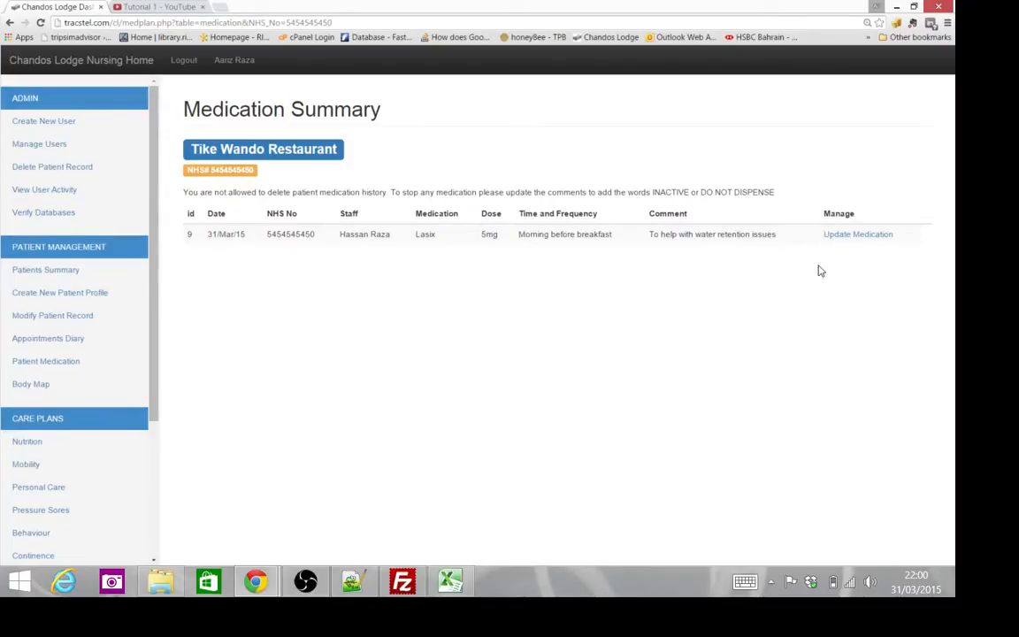
# Step: Open the image upload form for the abdomen on the body map of the patient in room 7
pyautogui.click(44, 389)
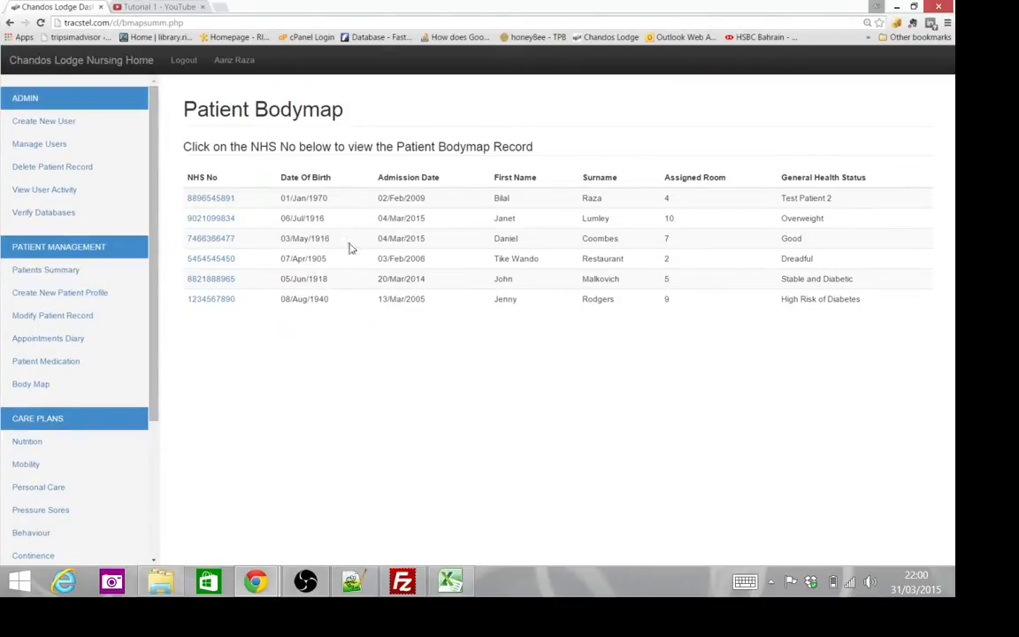
pyautogui.click(212, 239)
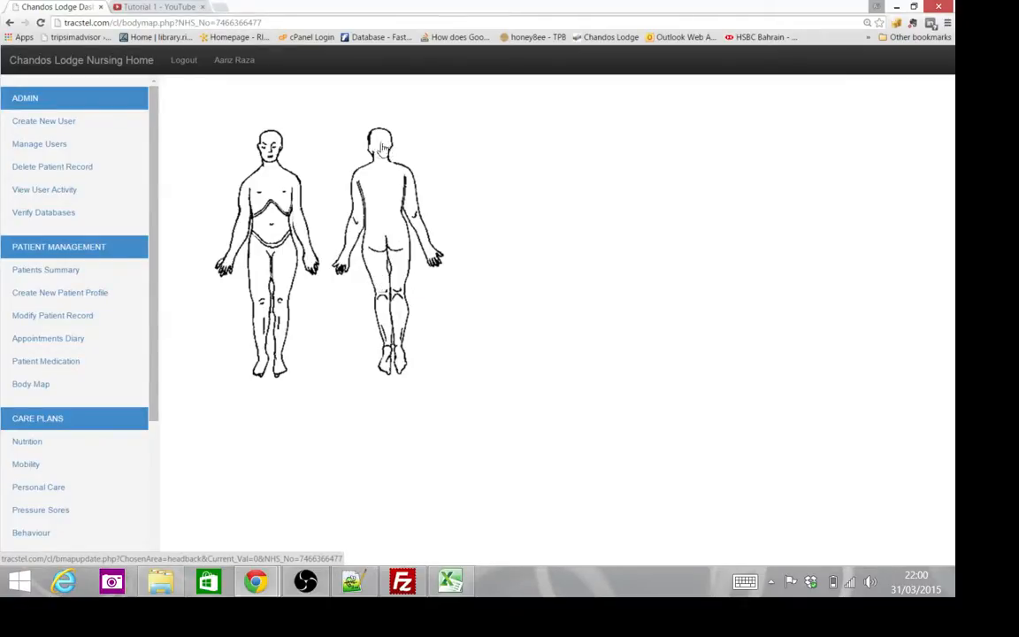
pyautogui.click(279, 214)
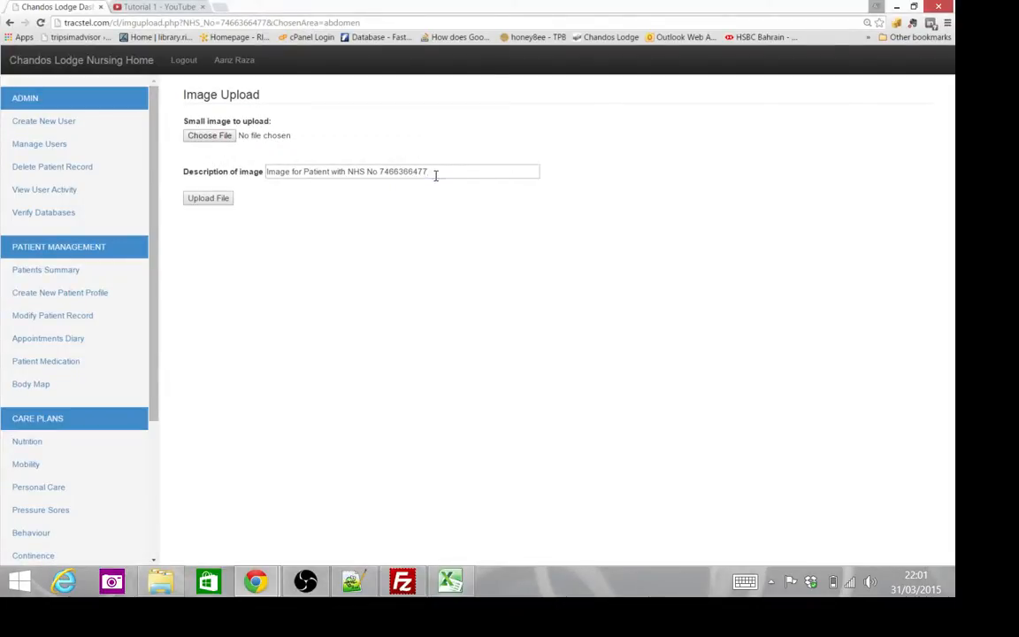
# Step: Replace the image description with "Bruising in abdominal area for" followed by the patient's first name
pyautogui.doubleClick(436, 175)
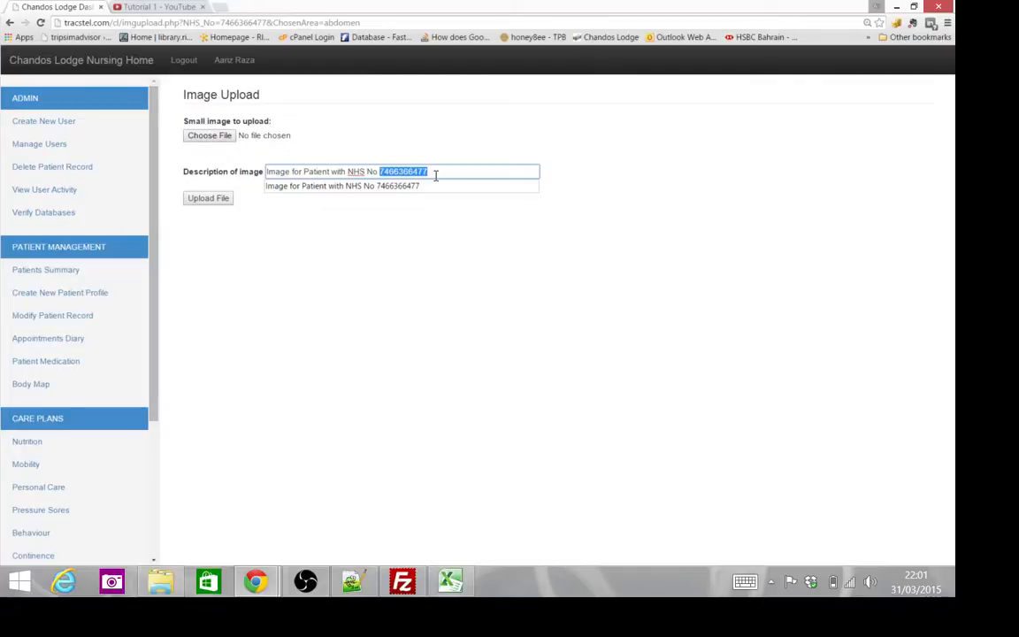
pyautogui.click(435, 175)
pyautogui.tripleClick(435, 175)
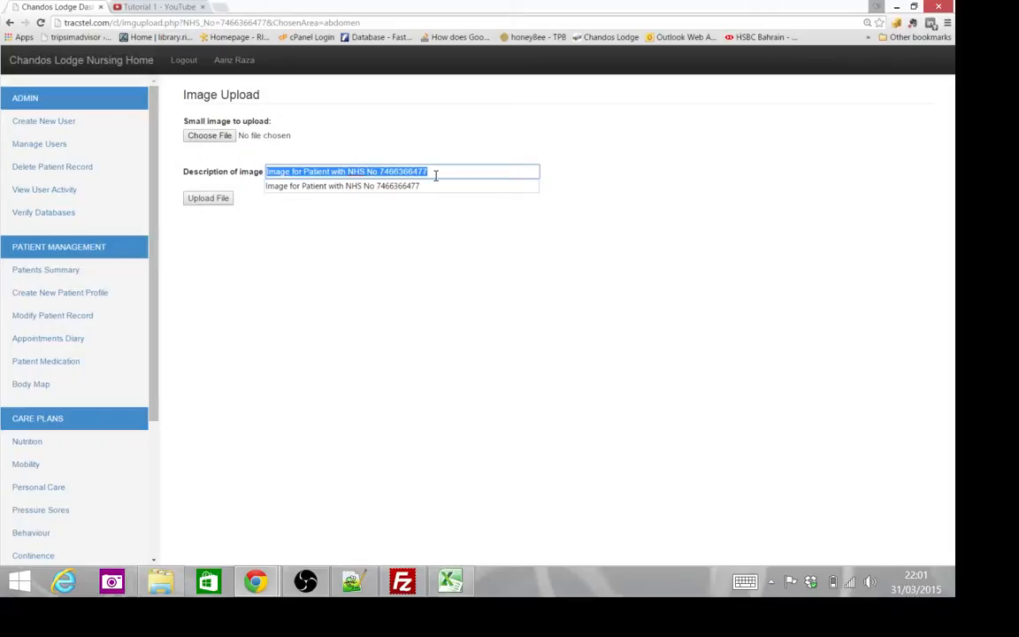
pyautogui.write('Bru')
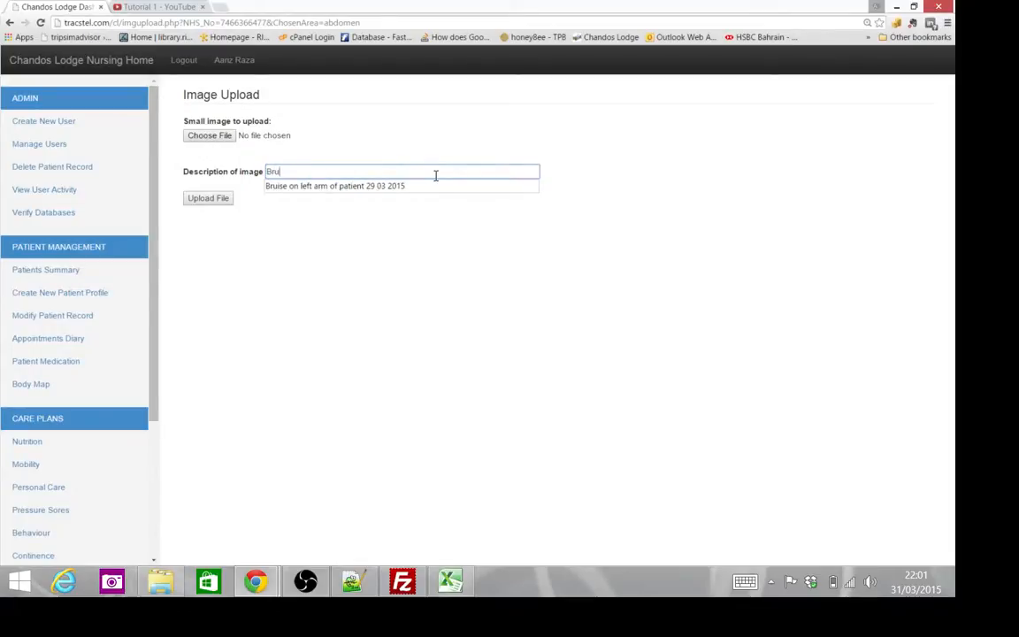
pyautogui.write('ising ')
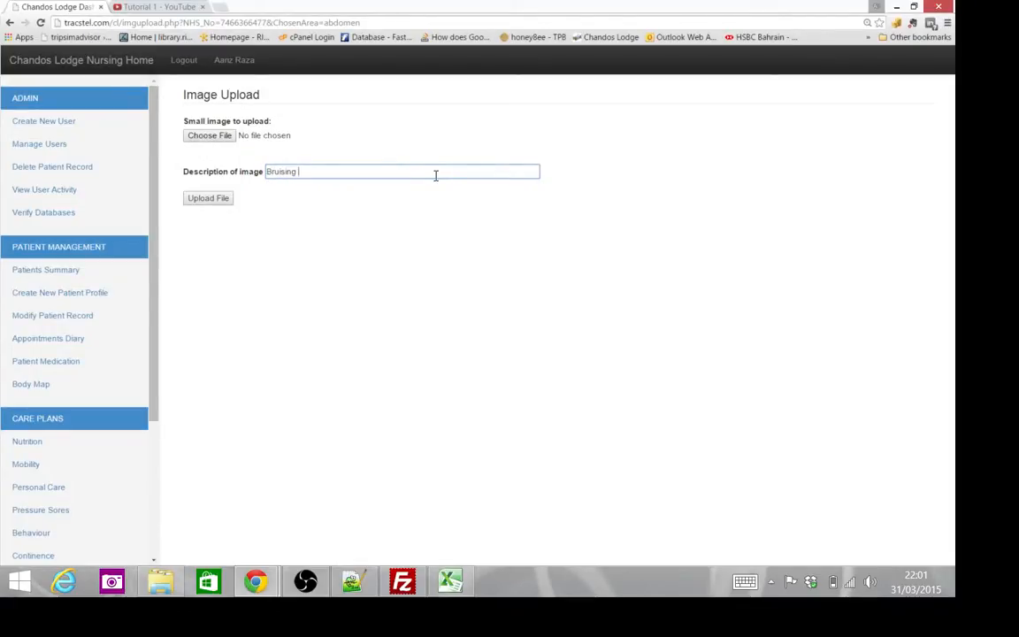
pyautogui.write('o')
pyautogui.write('n abdominal are')
# Step: Choose the image WIN_20150330_133351 from the Camera Roll folder in Pictures and upload it to the abdomen record
pyautogui.click(208, 135)
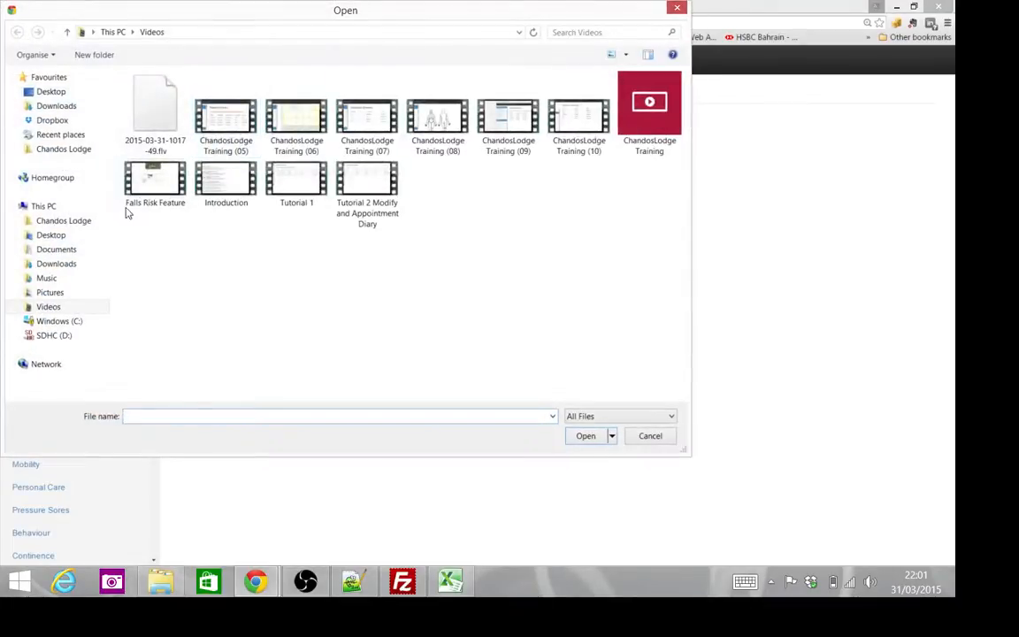
pyautogui.click(51, 294)
pyautogui.doubleClick(130, 130)
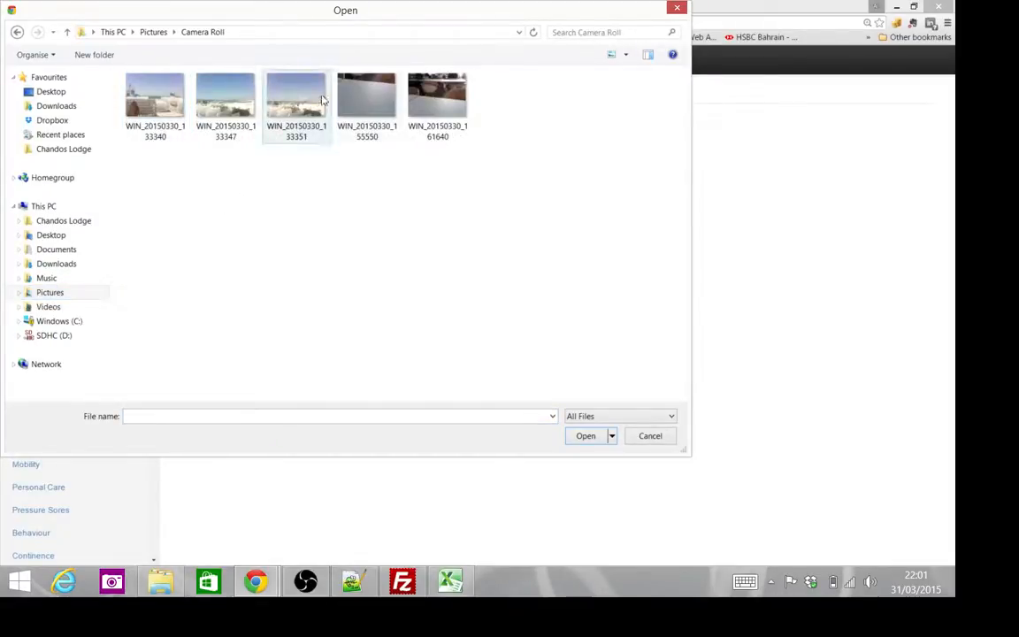
pyautogui.doubleClick(263, 91)
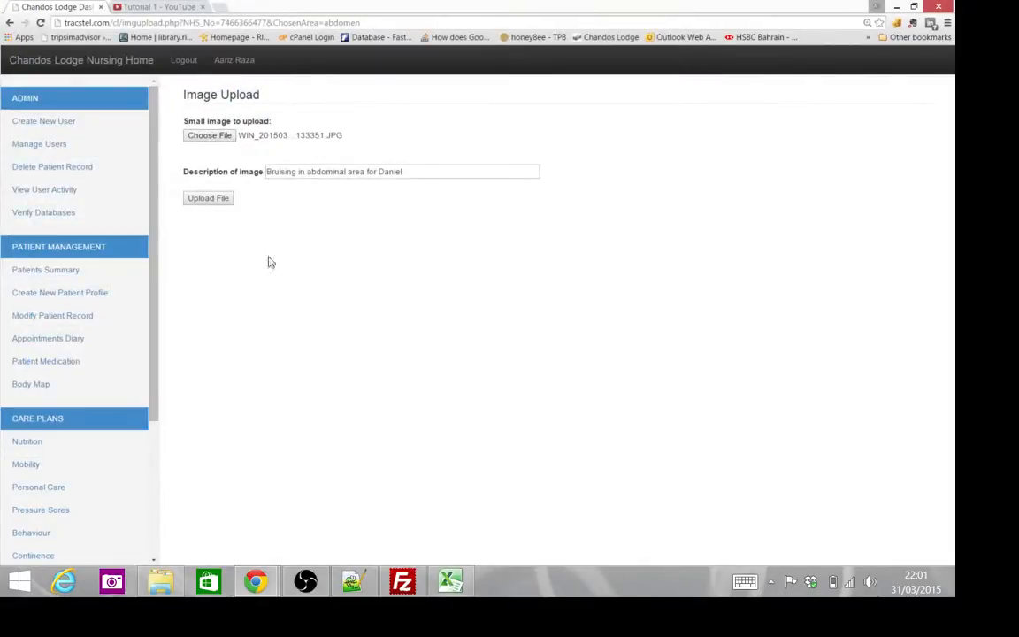
pyautogui.click(223, 203)
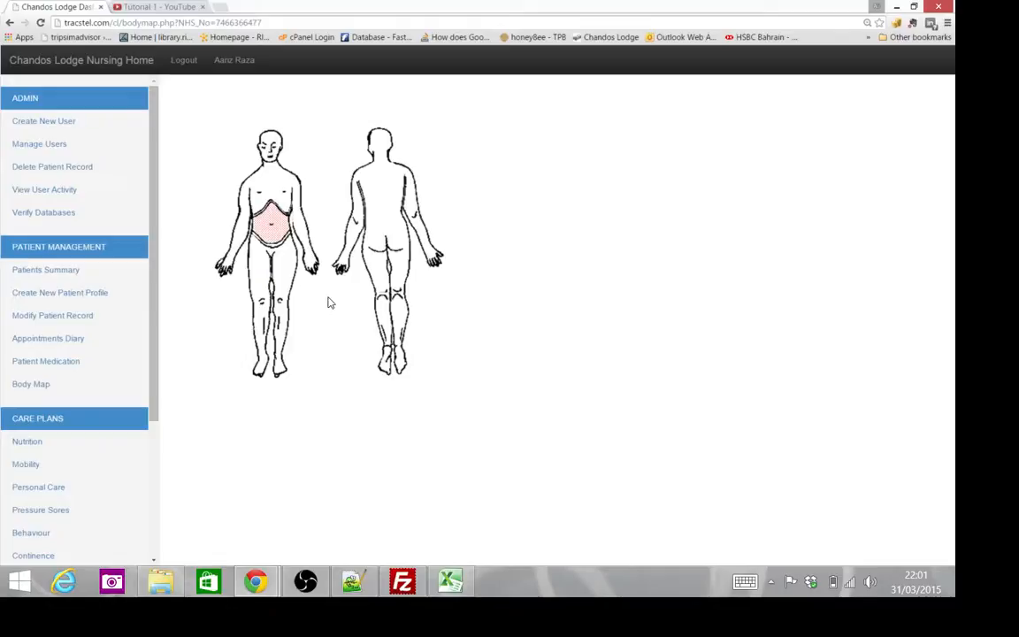
# Step: View the uploaded abdomen image from the body map and delete its record
pyautogui.click(276, 228)
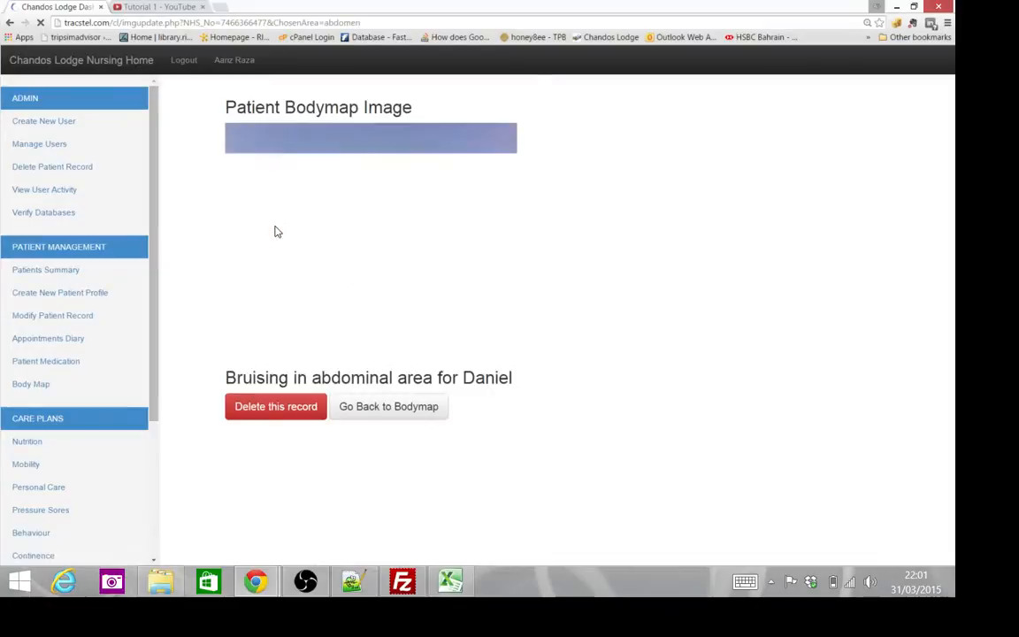
pyautogui.click(382, 417)
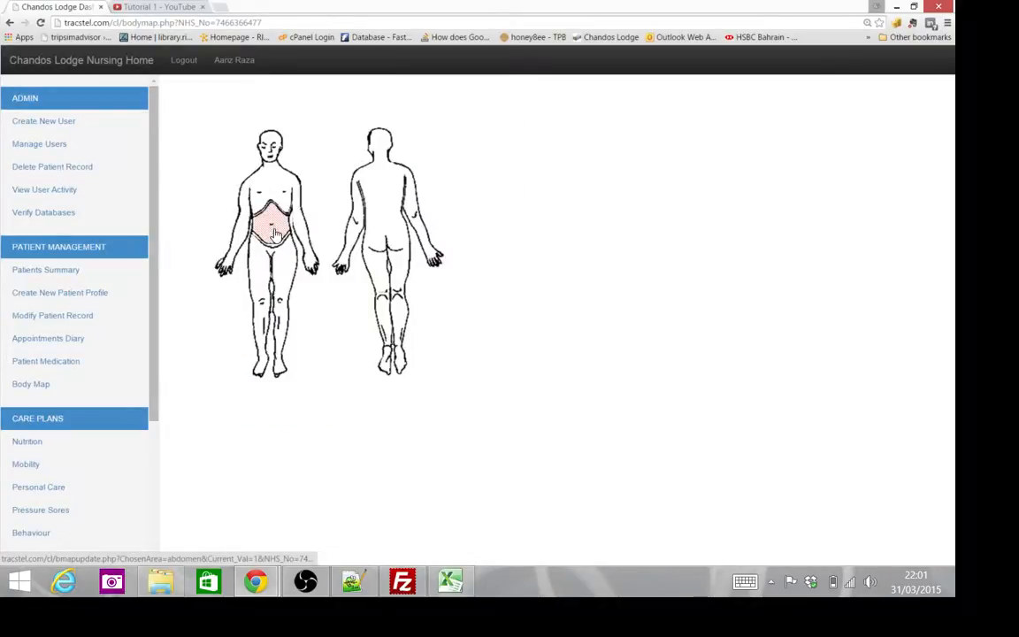
pyautogui.click(282, 222)
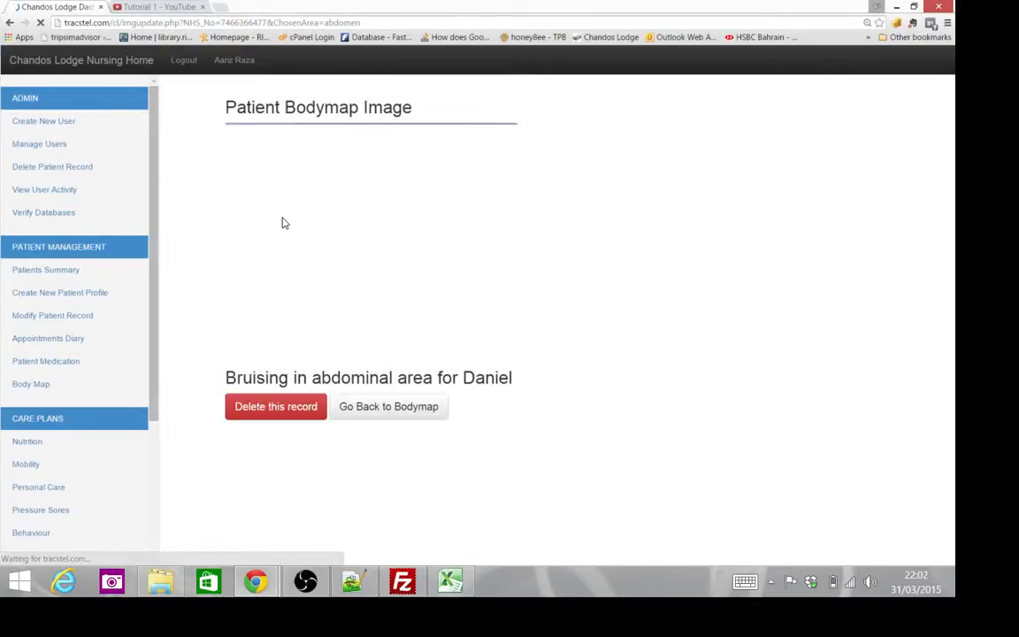
pyautogui.click(297, 413)
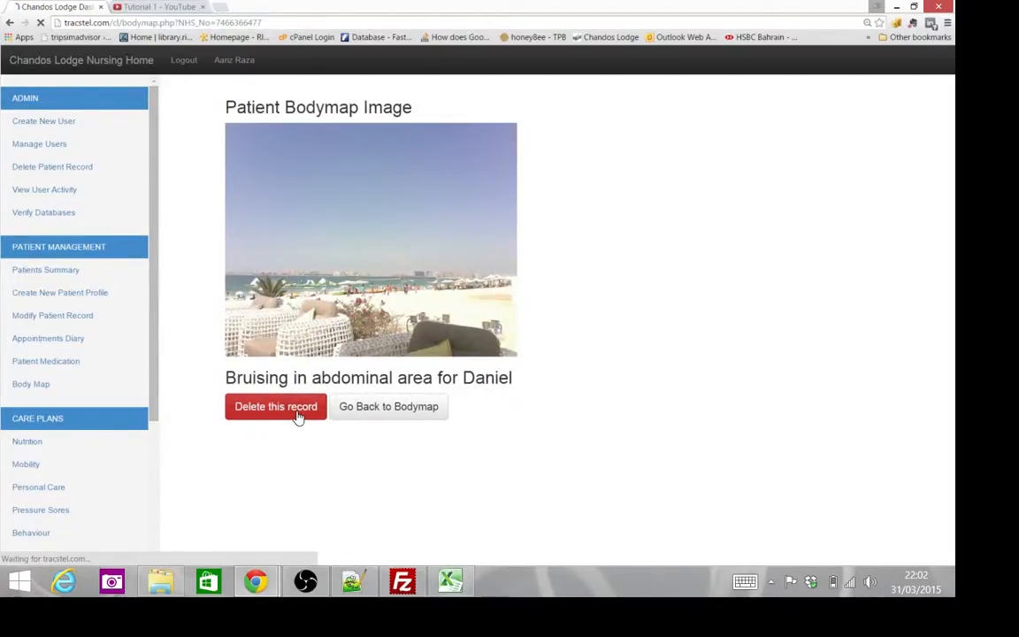